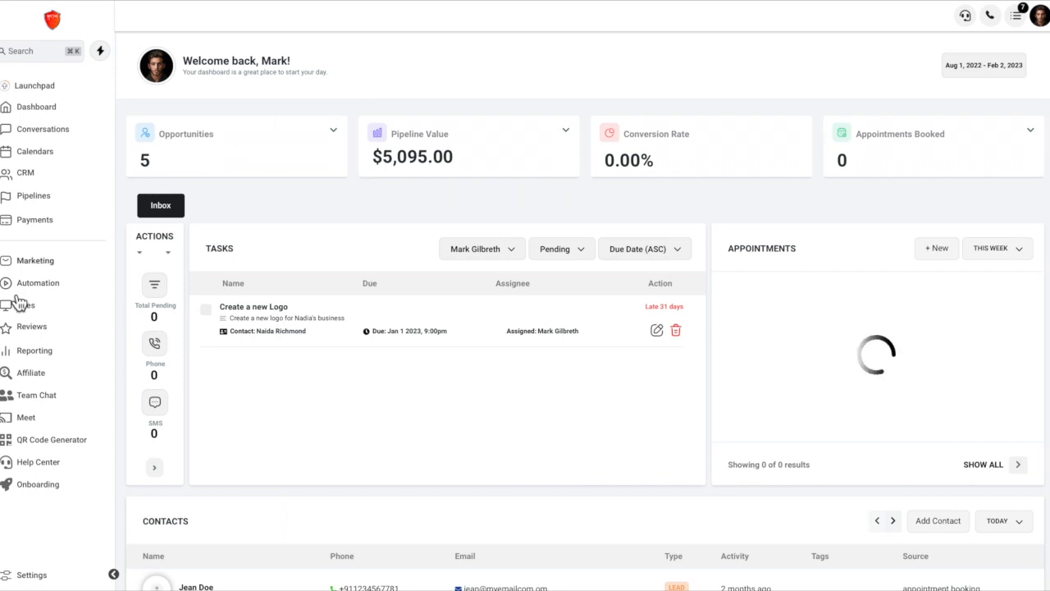
Open the chat widget configuration page in the Sites area.
left_click(49, 312)
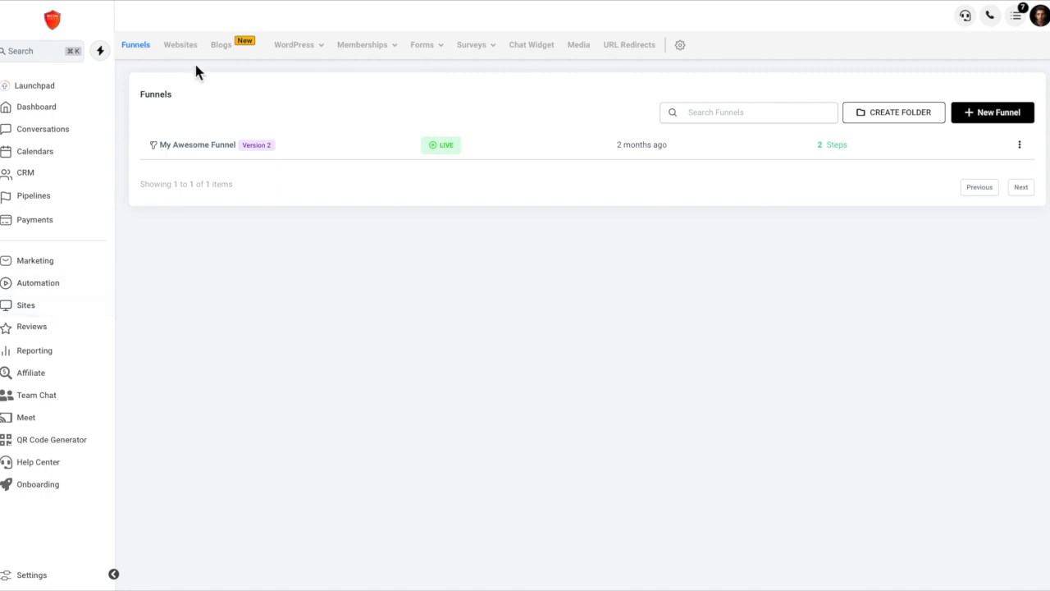
mouse_move(396, 63)
mouse_move(428, 54)
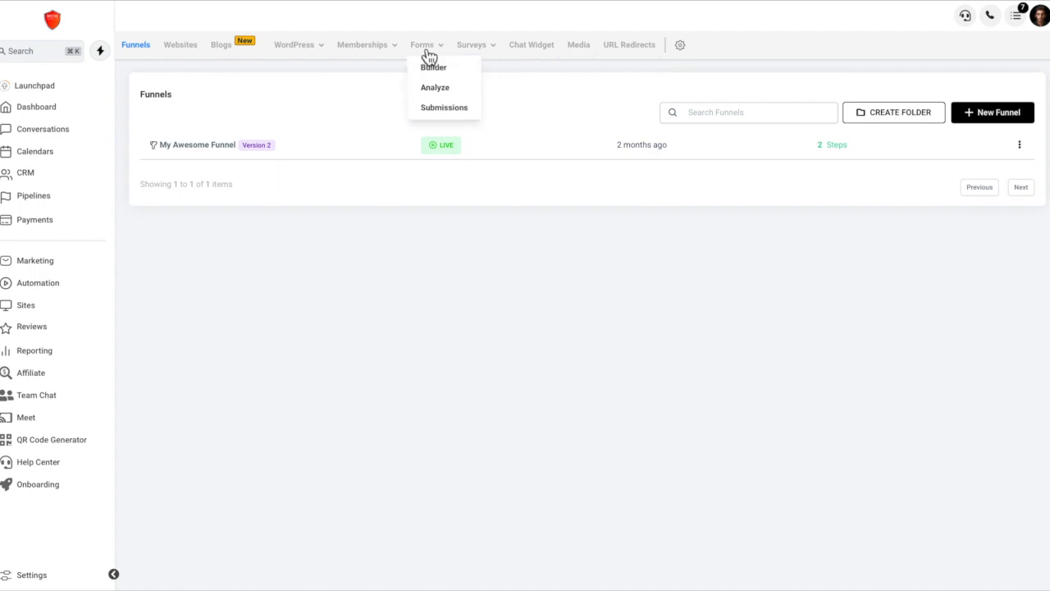
left_click(533, 51)
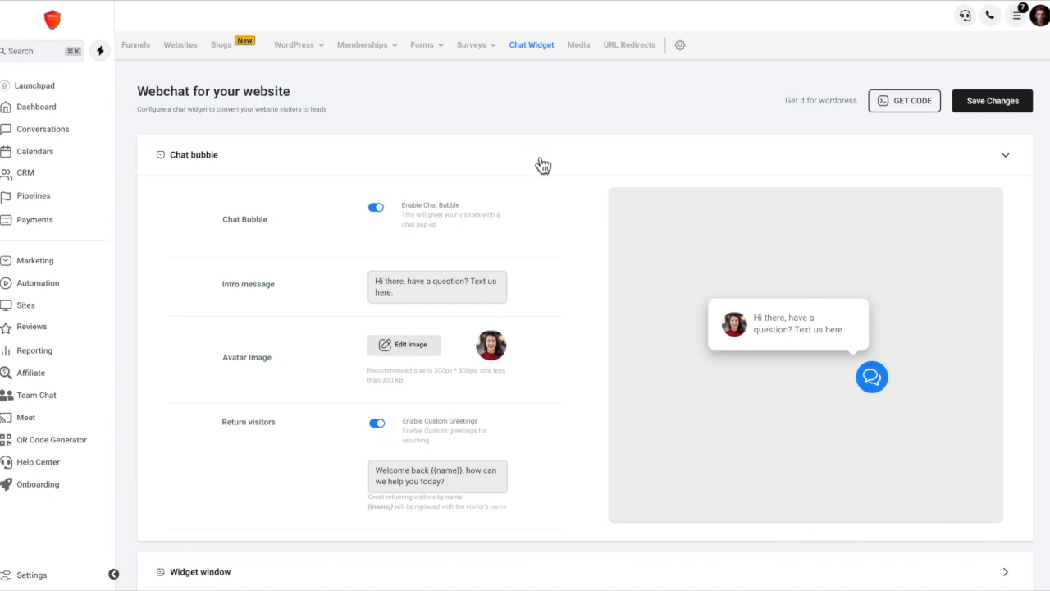
Toggle the chat bubble off and back on, checking its effect in the preview.
scroll(542, 164, "down", 1)
left_click(376, 192)
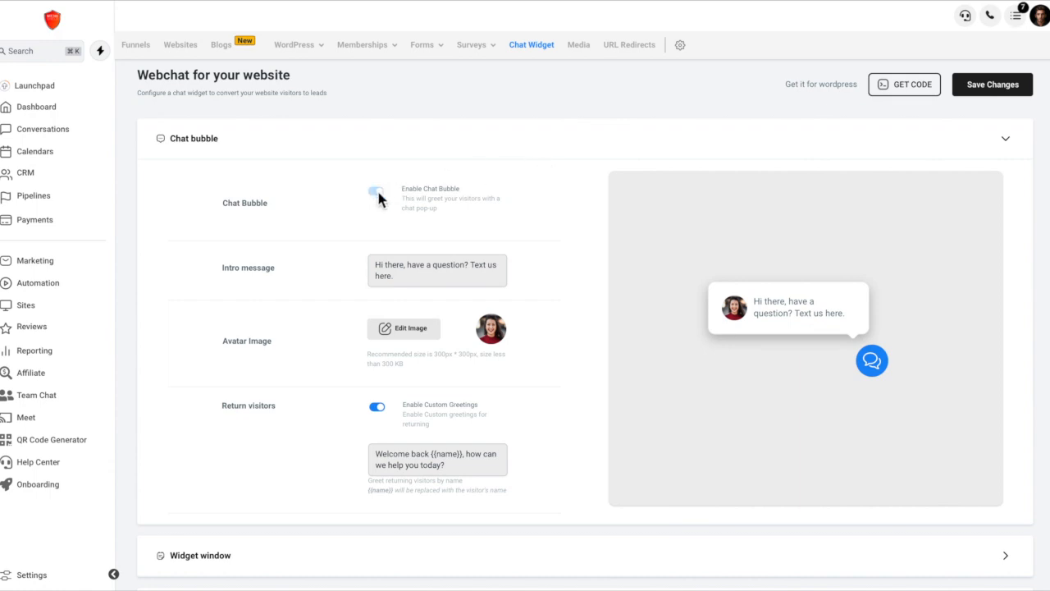
left_click(376, 192)
left_click(376, 192)
left_click(376, 192)
mouse_move(829, 326)
Review the chat bubble's intro message, avatar image size recommendation and custom greeting for return visitors.
scroll(388, 198, "down", 1)
left_click(392, 210)
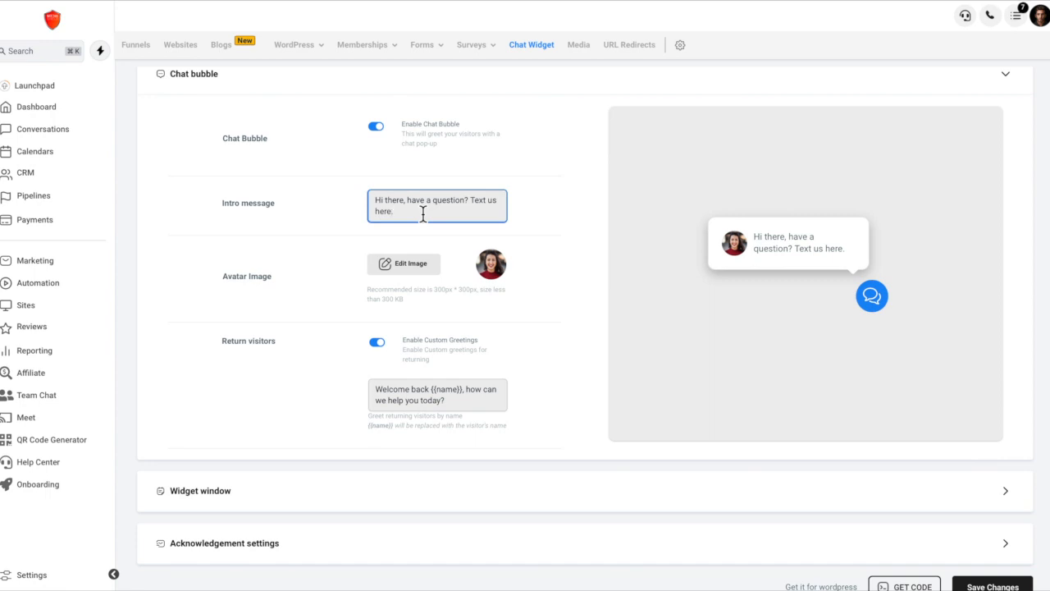
scroll(424, 214, "down", 1)
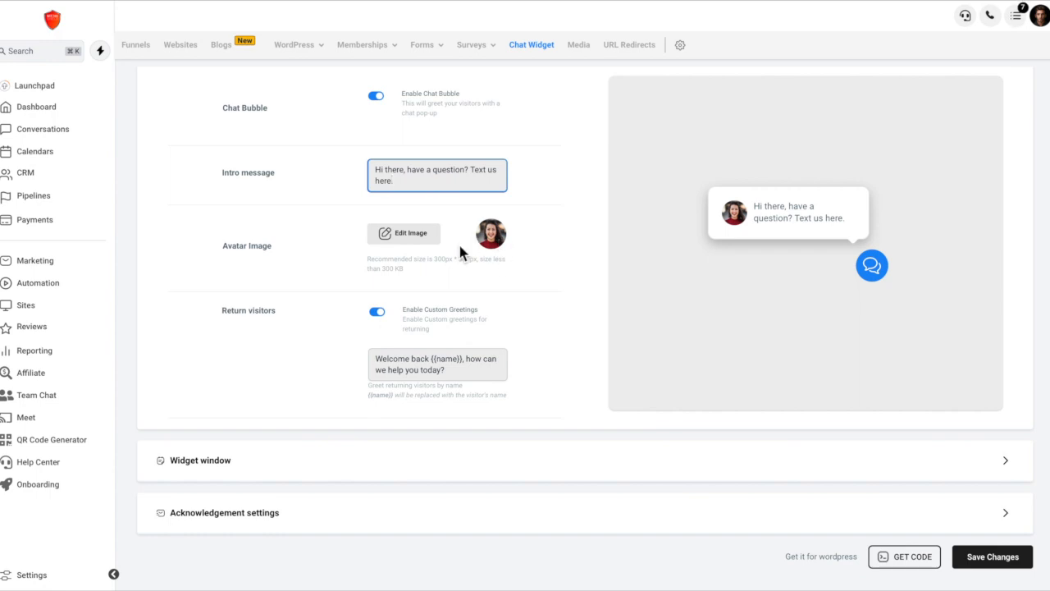
left_click_drag(407, 266, 366, 256)
left_click(421, 298)
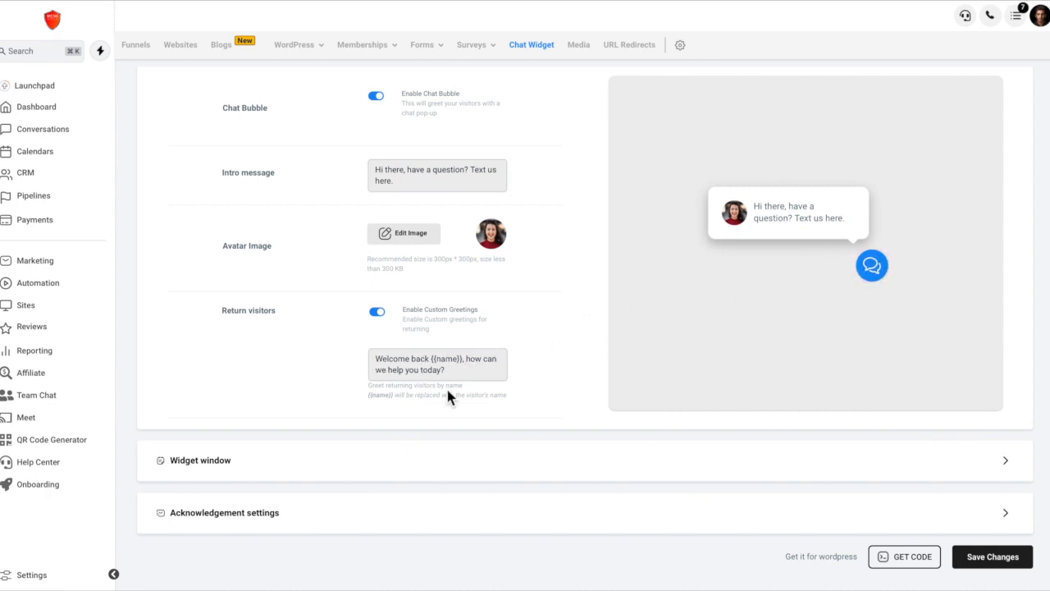
Expand the Widget window settings and compare the intro message with its preview.
left_click(431, 458)
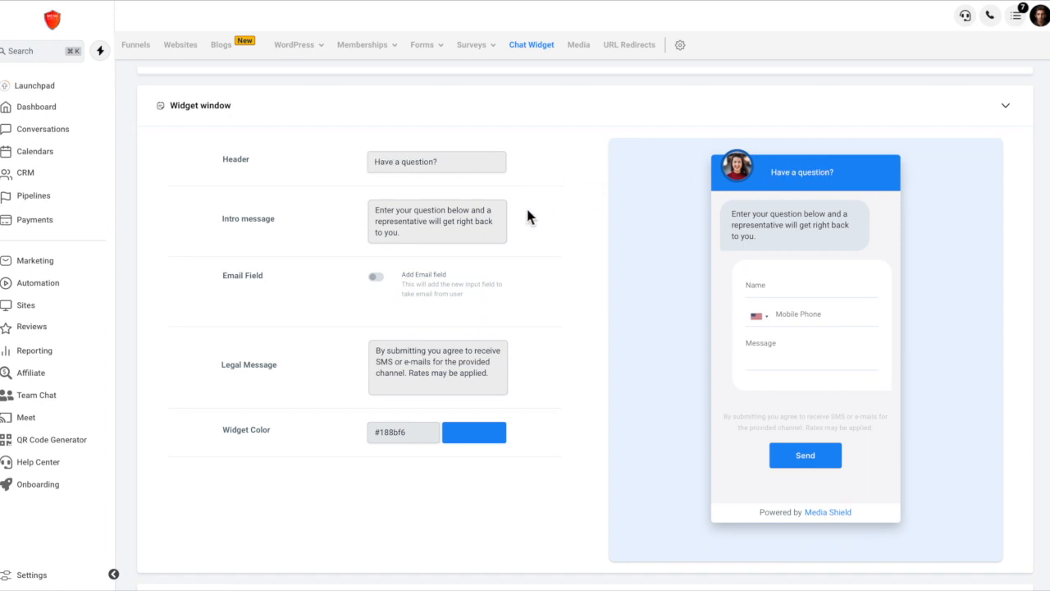
left_click_drag(375, 211, 413, 233)
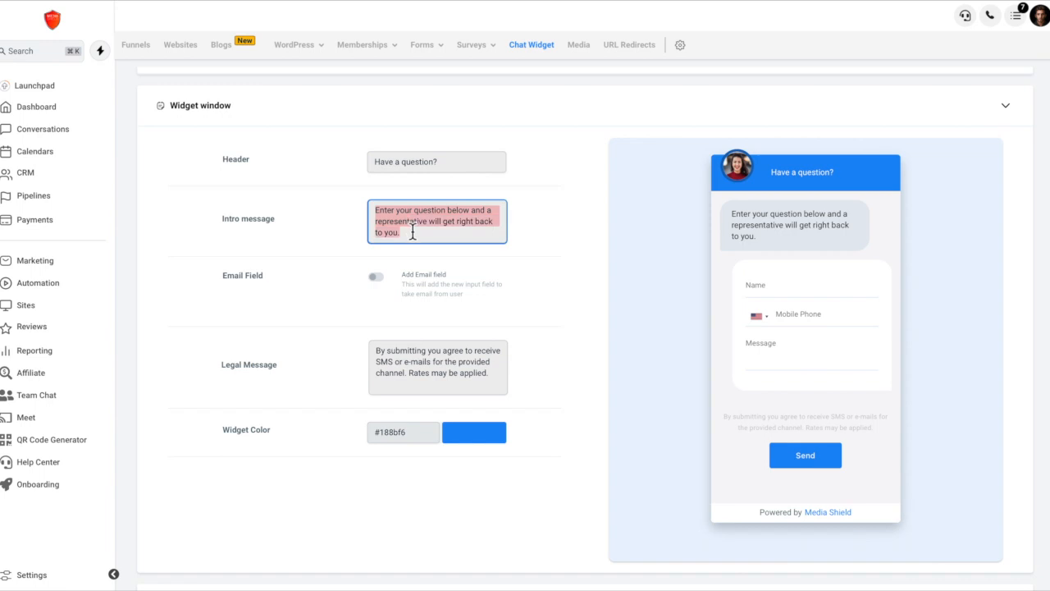
left_click(576, 248)
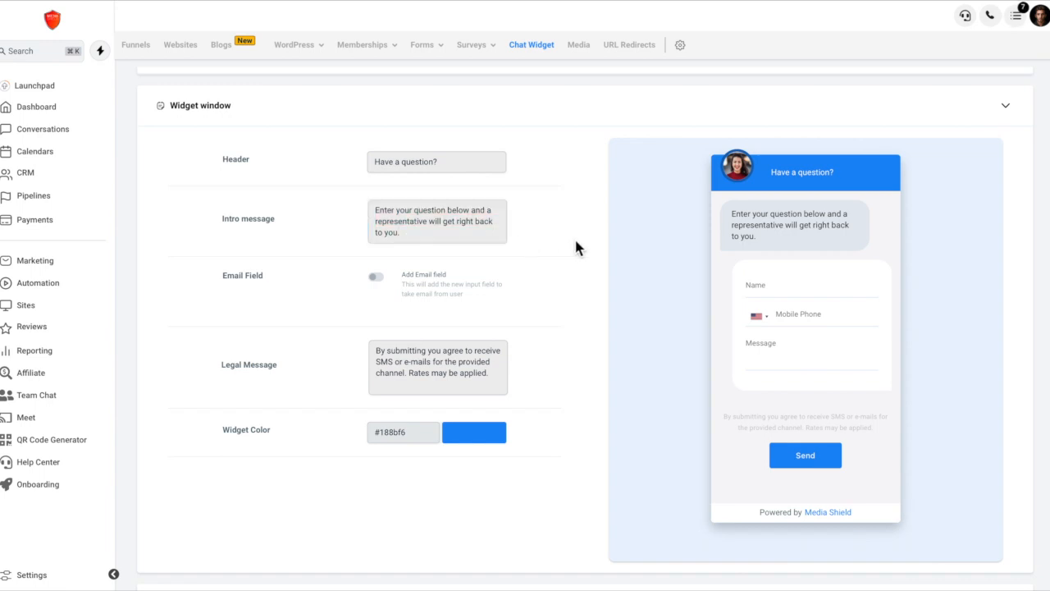
left_click_drag(759, 236, 730, 216)
left_click(722, 238)
Add the email field to the widget form to preview it, and remove it again.
left_click(377, 279)
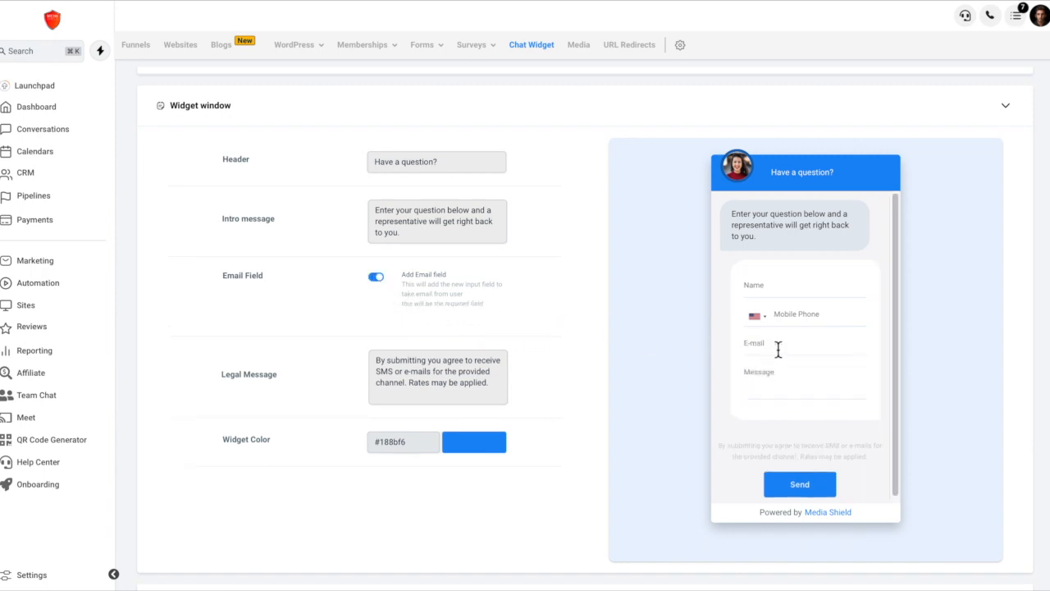
left_click(378, 278)
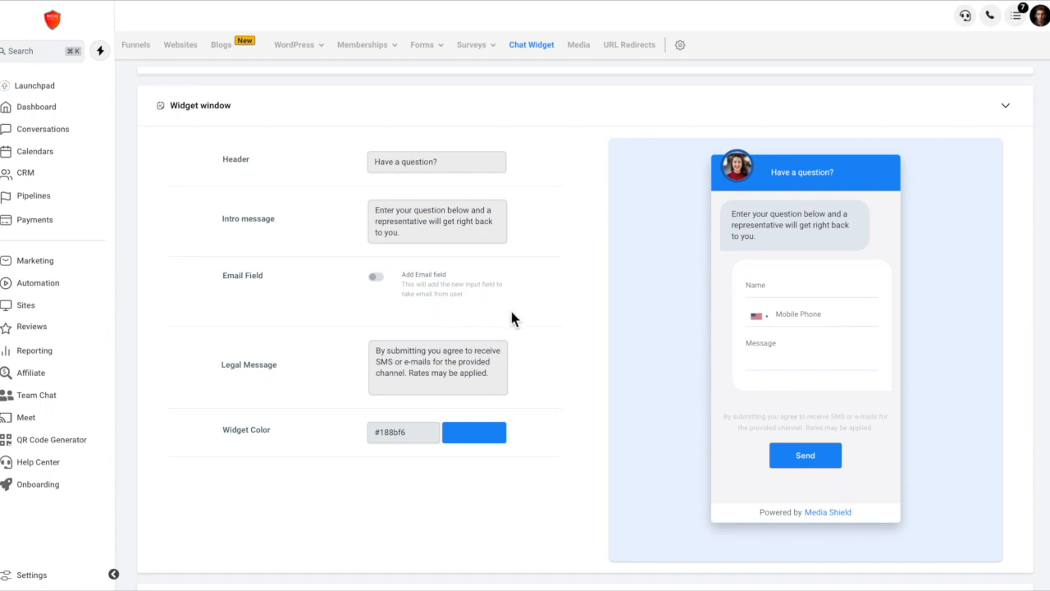
Review the legal message text in the Widget window settings.
scroll(511, 313, "down", 2)
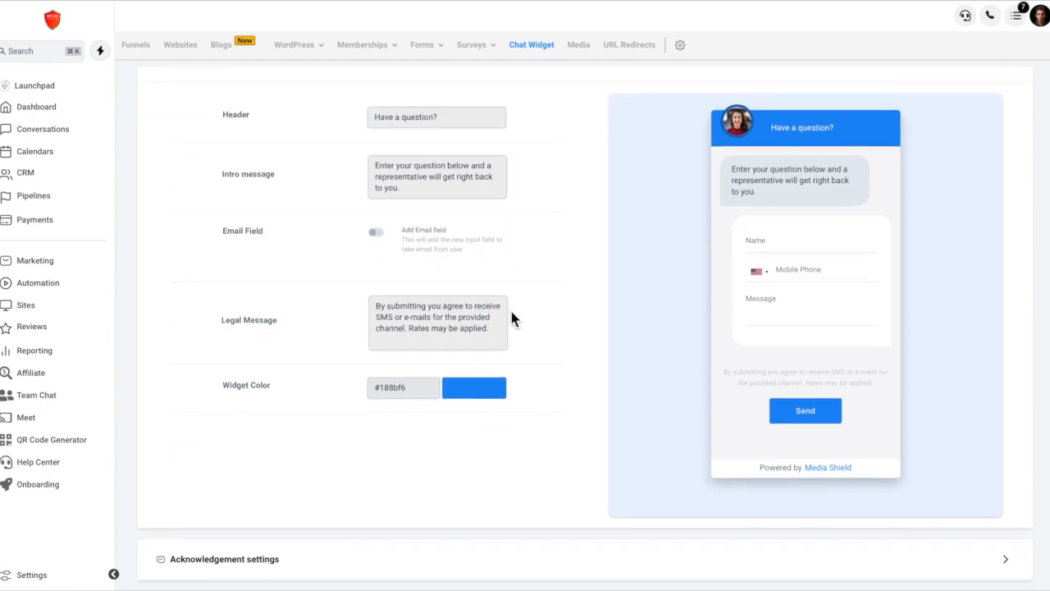
scroll(511, 317, "down", 1)
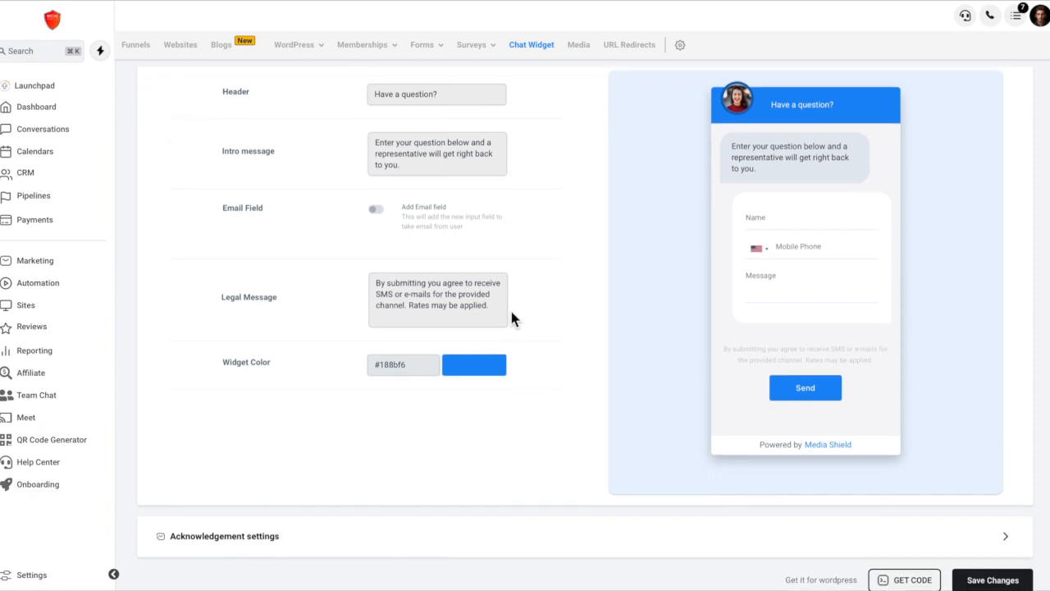
left_click(379, 282)
left_click_drag(379, 281, 490, 302)
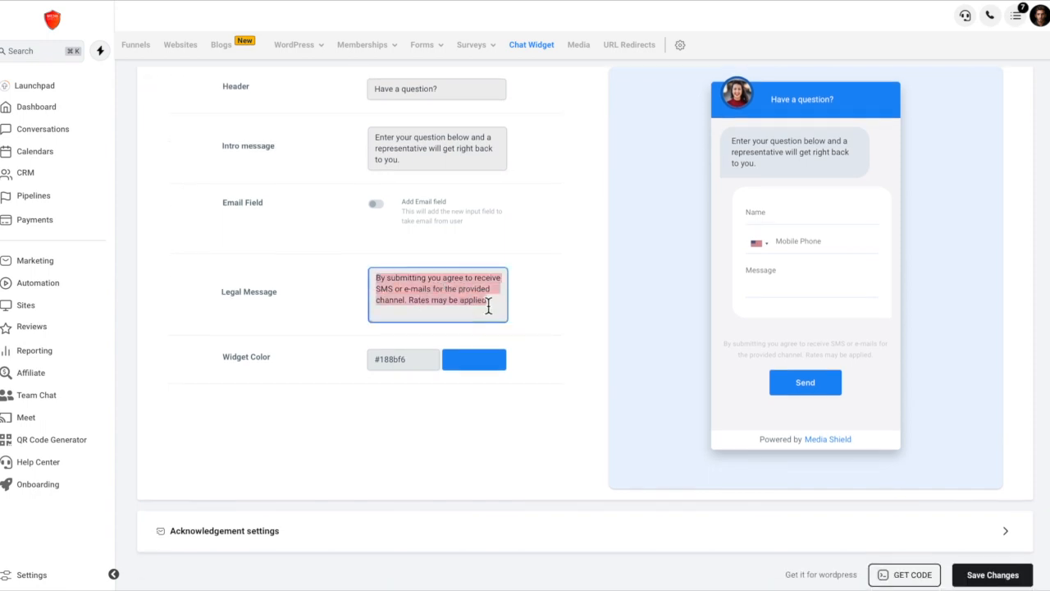
left_click(528, 312)
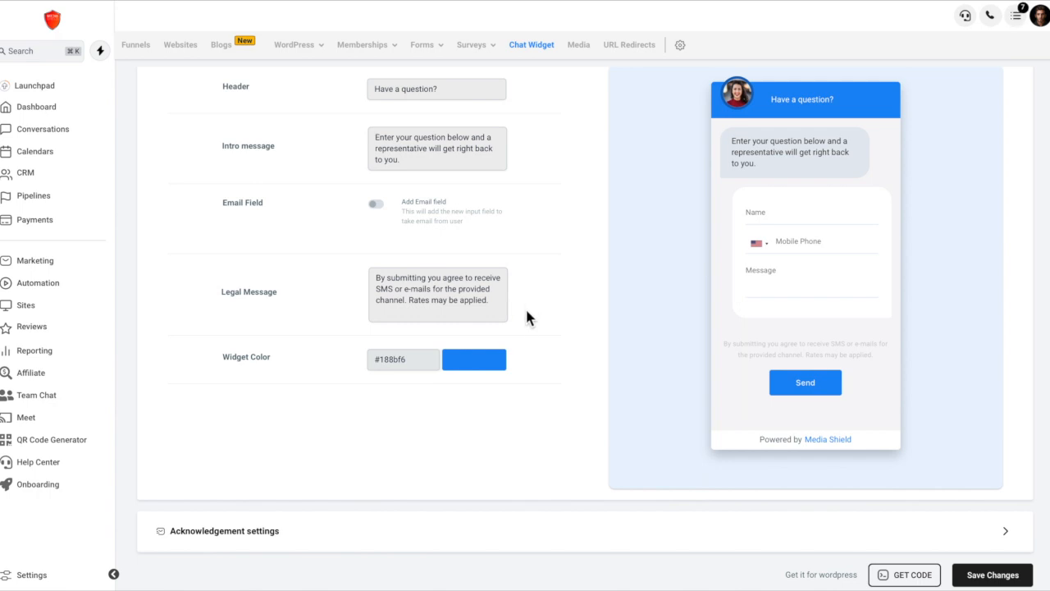
Change the widget color to red, #F62E18.
left_click(482, 365)
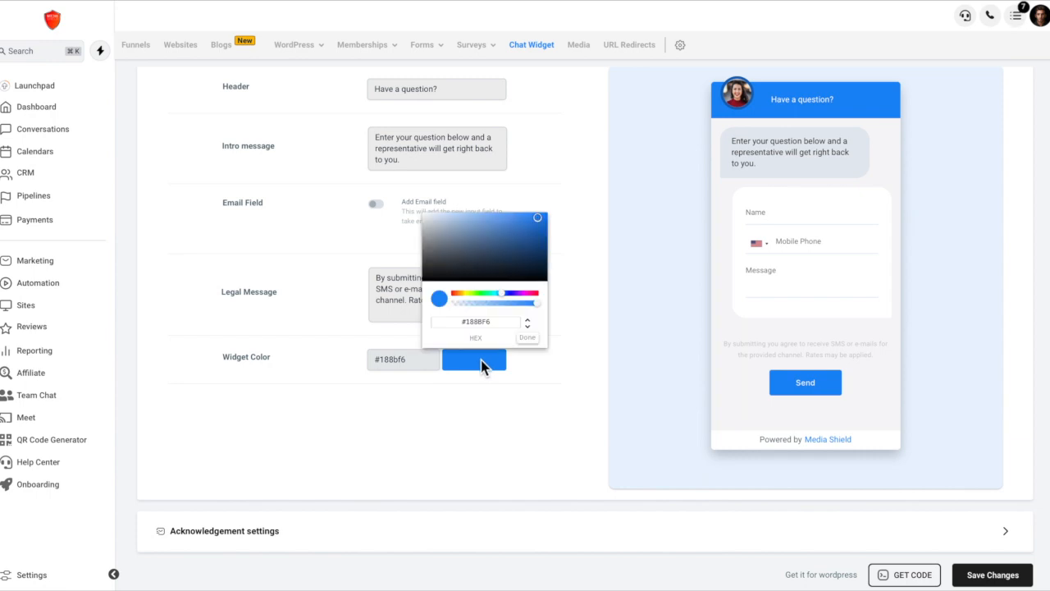
left_click(528, 293)
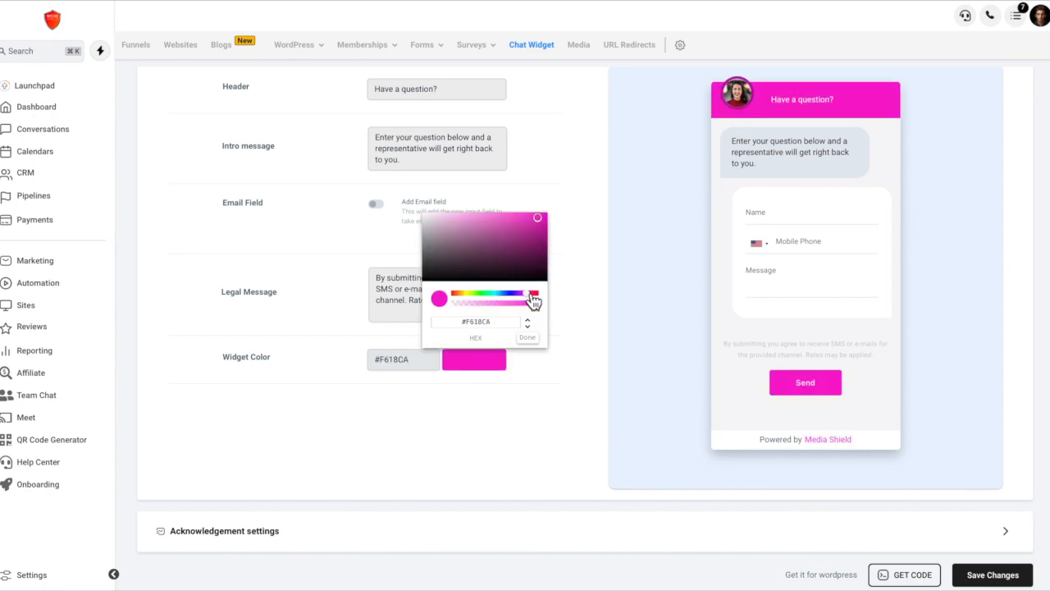
left_click(459, 294)
left_click_drag(459, 294, 458, 294)
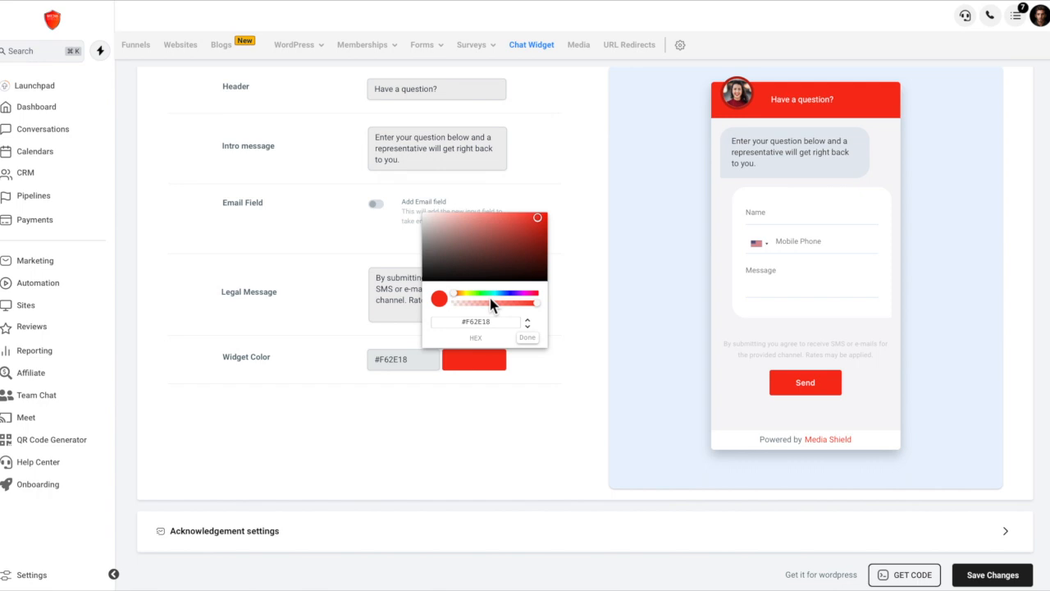
left_click(531, 341)
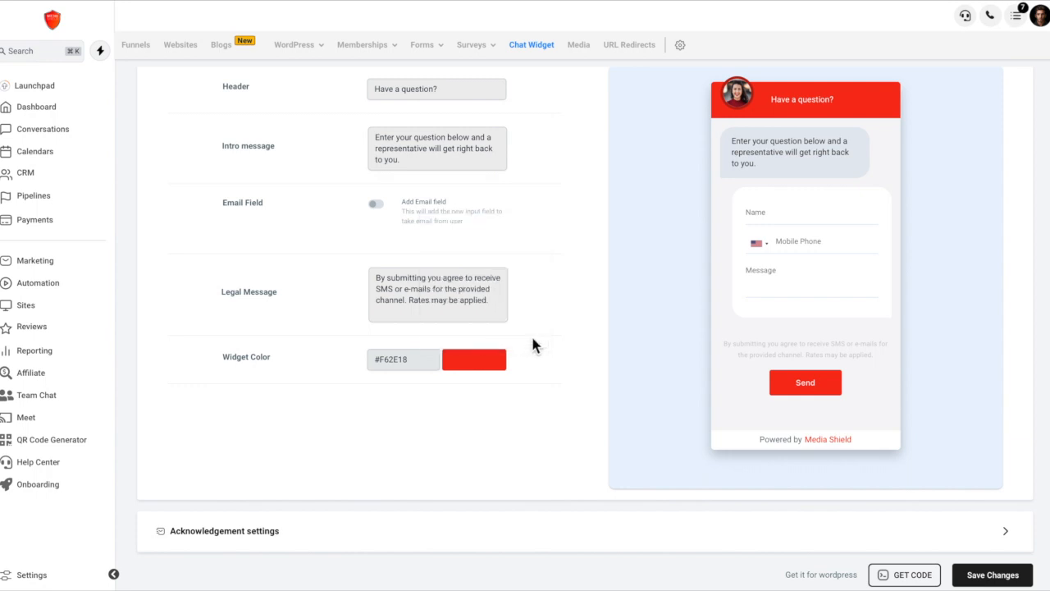
Check the new color in the Chat bubble preview and return to the Widget window settings.
scroll(532, 346, "up", 3)
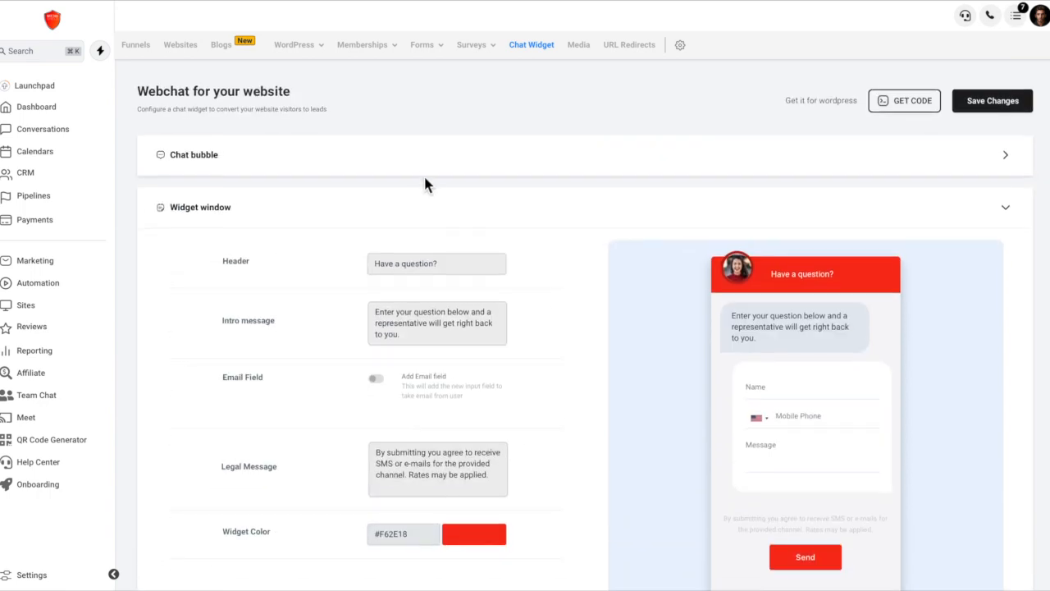
left_click(425, 174)
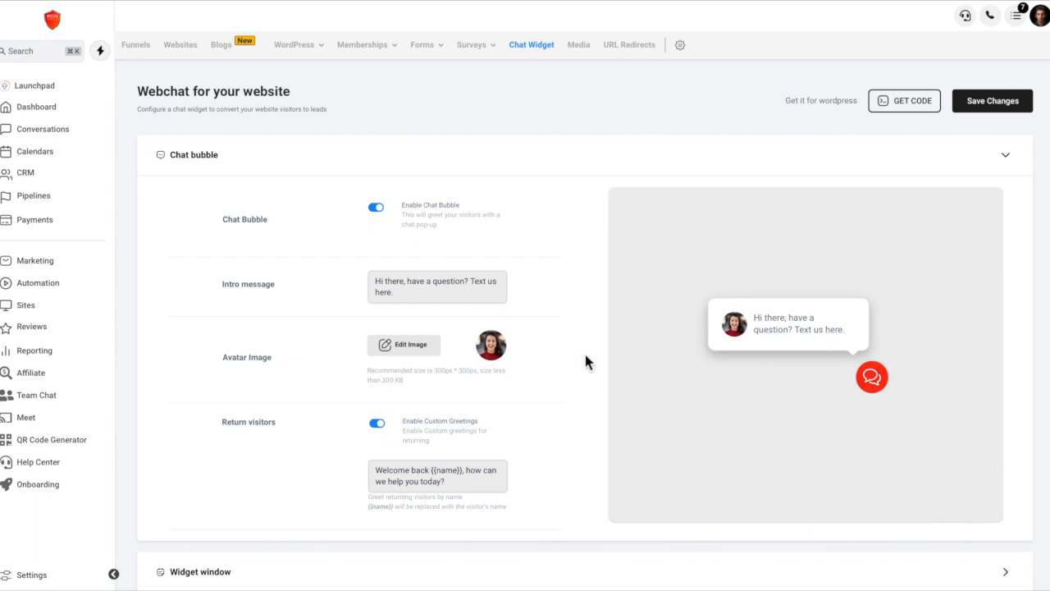
scroll(578, 355, "down", 2)
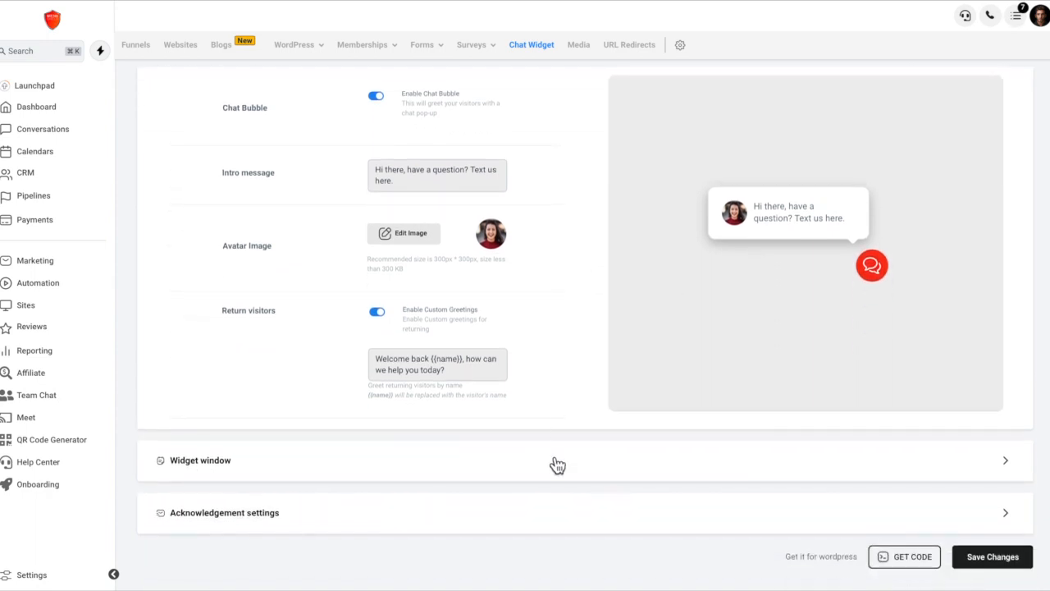
left_click(557, 466)
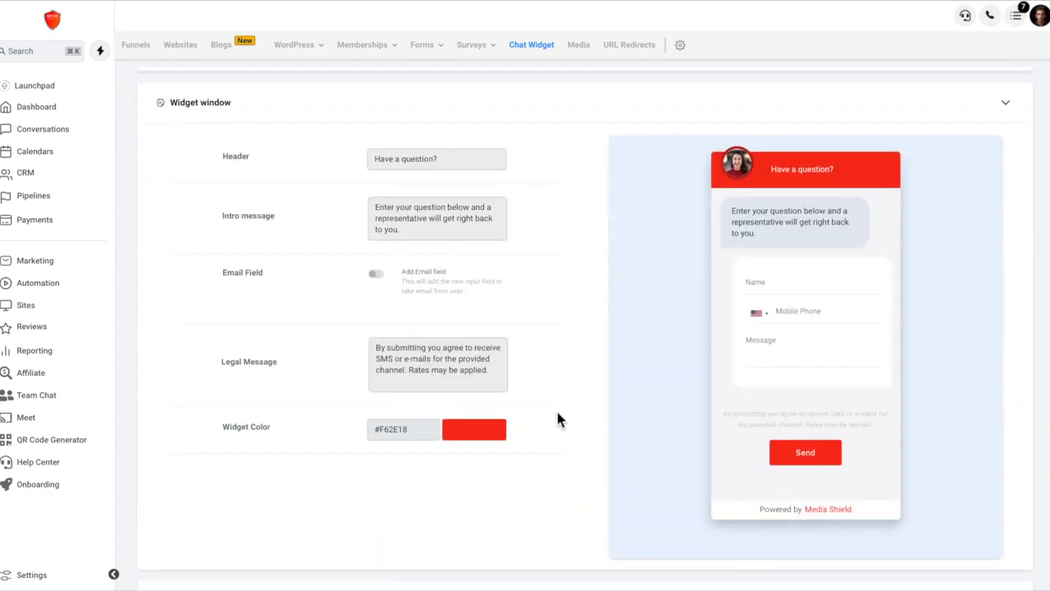
Expand the Acknowledgement settings and review the acknowledgement greeting and message.
scroll(558, 420, "down", 1)
left_click(541, 526)
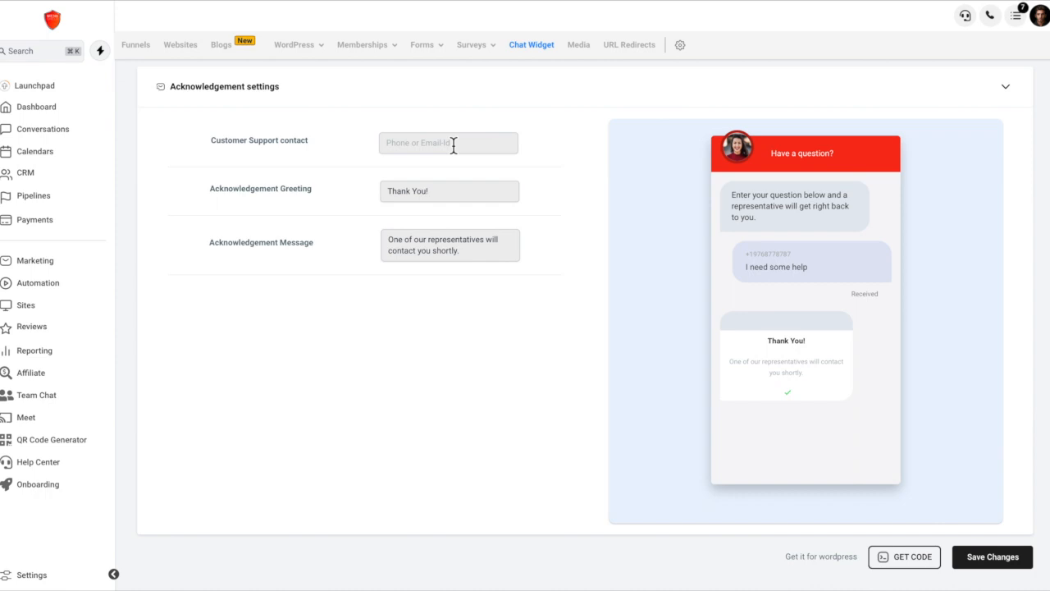
left_click(453, 201)
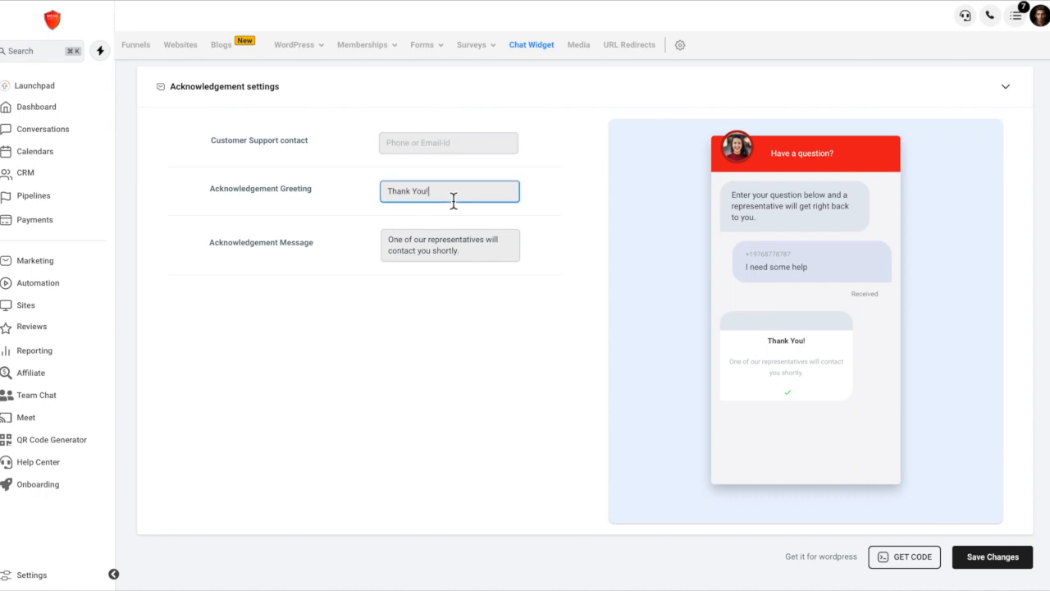
left_click(473, 254)
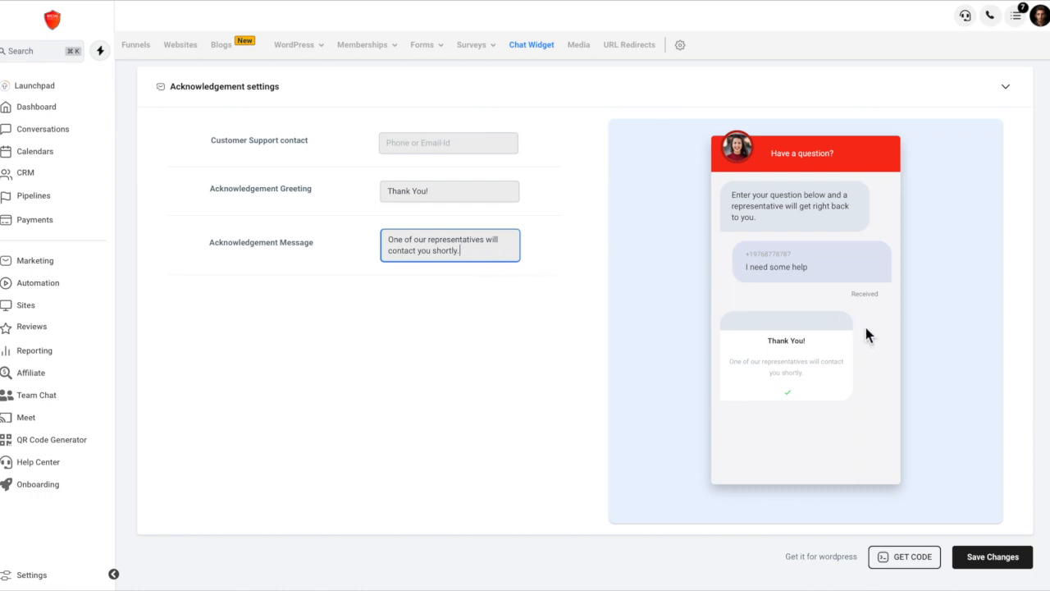
Save the chat widget changes and collapse the Acknowledgement settings.
scroll(968, 514, "up", 2)
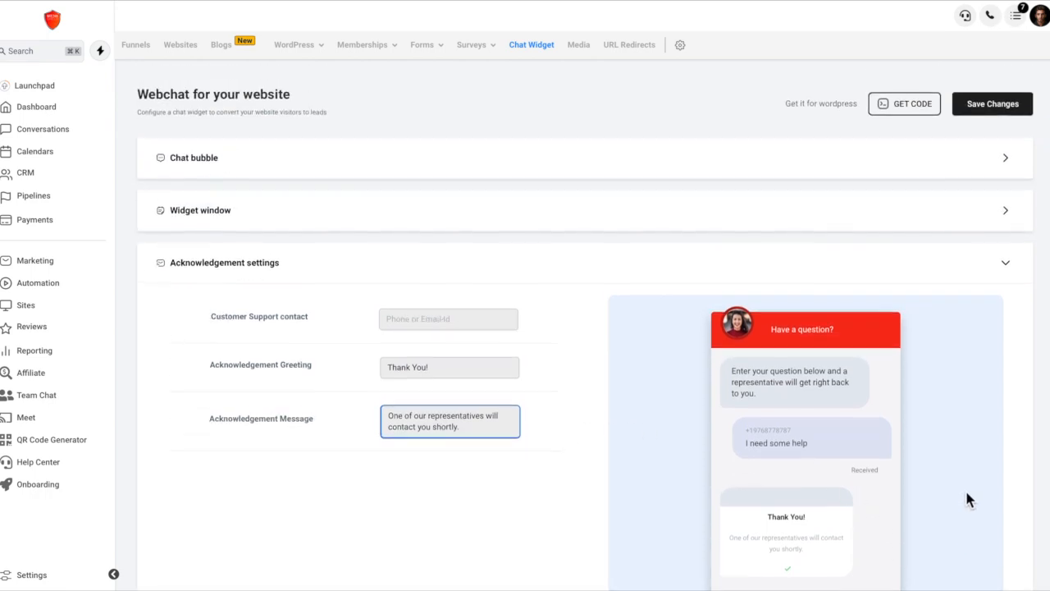
left_click(1006, 107)
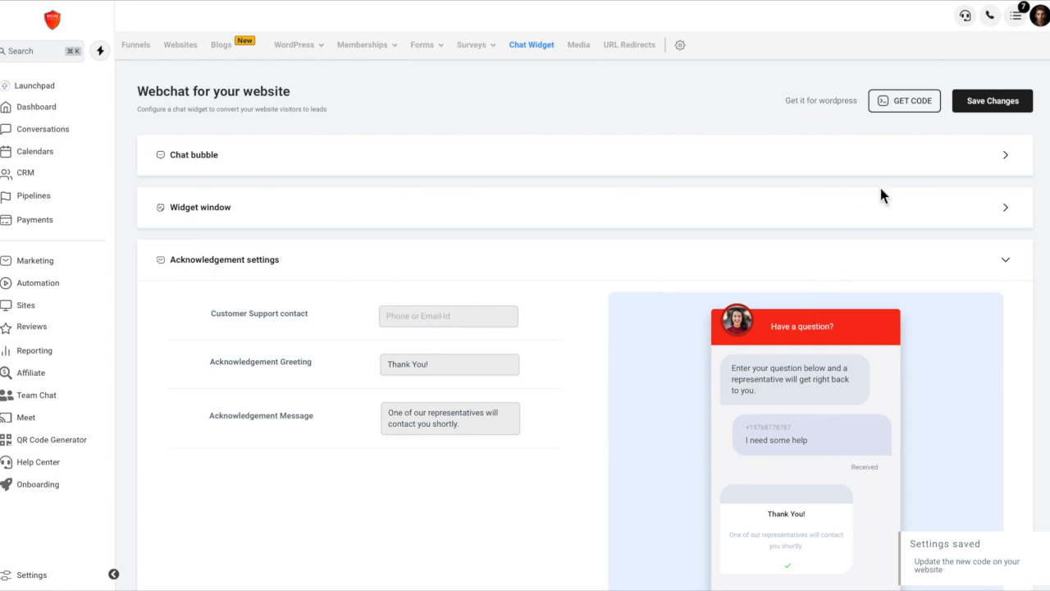
left_click(1002, 270)
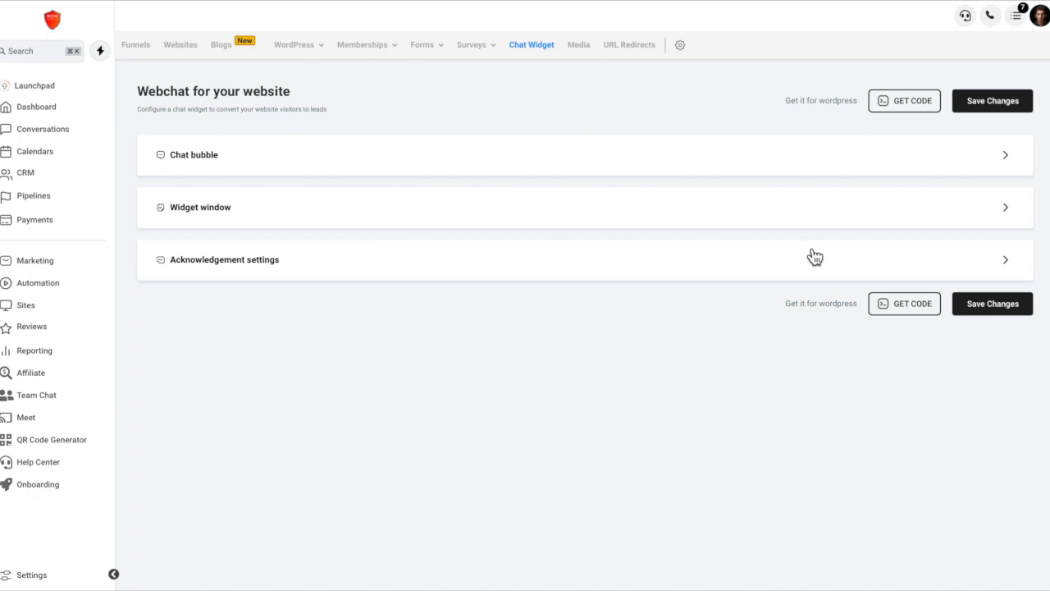
Enable the chat widget in the settings of My Awesome Website and save them.
left_click(186, 56)
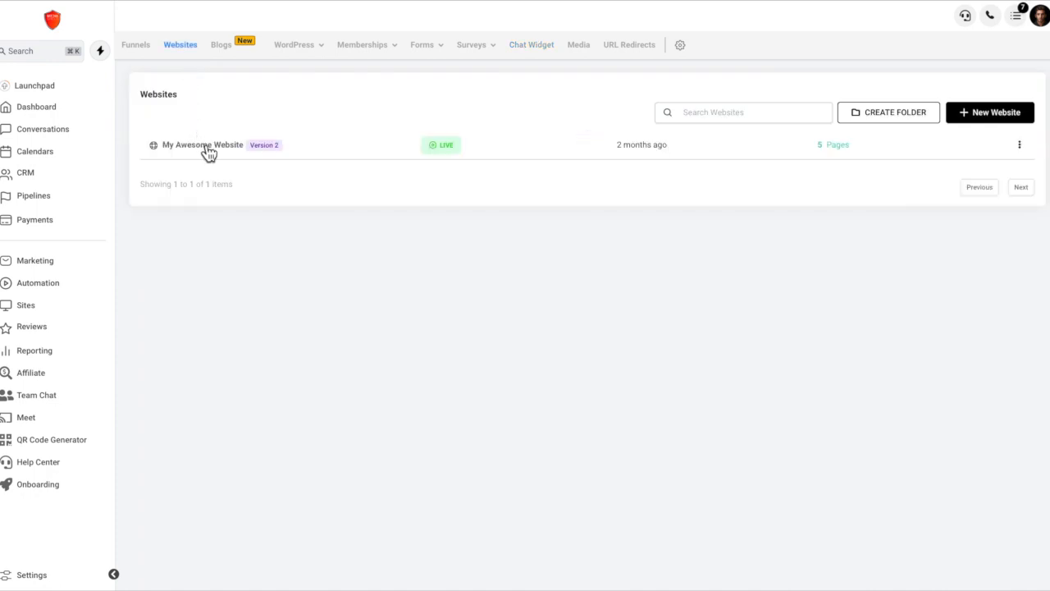
left_click(205, 146)
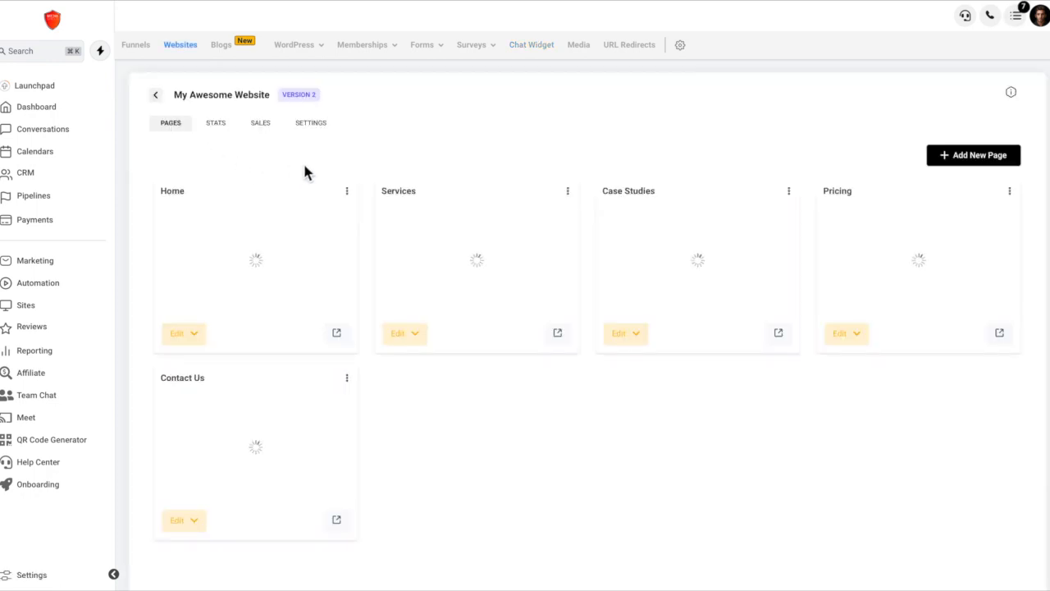
left_click(317, 132)
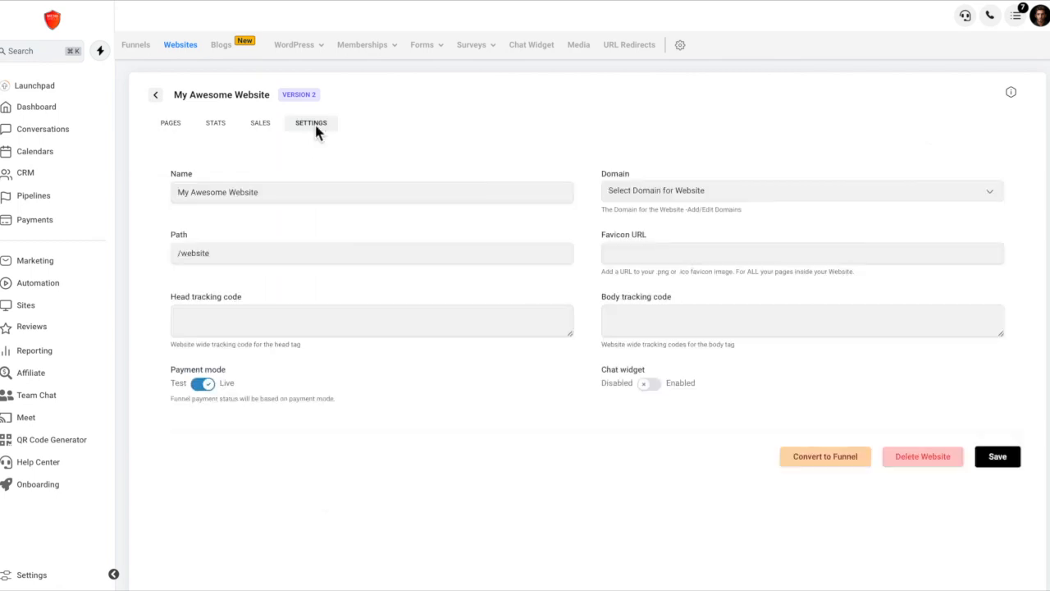
left_click(653, 392)
left_click(998, 458)
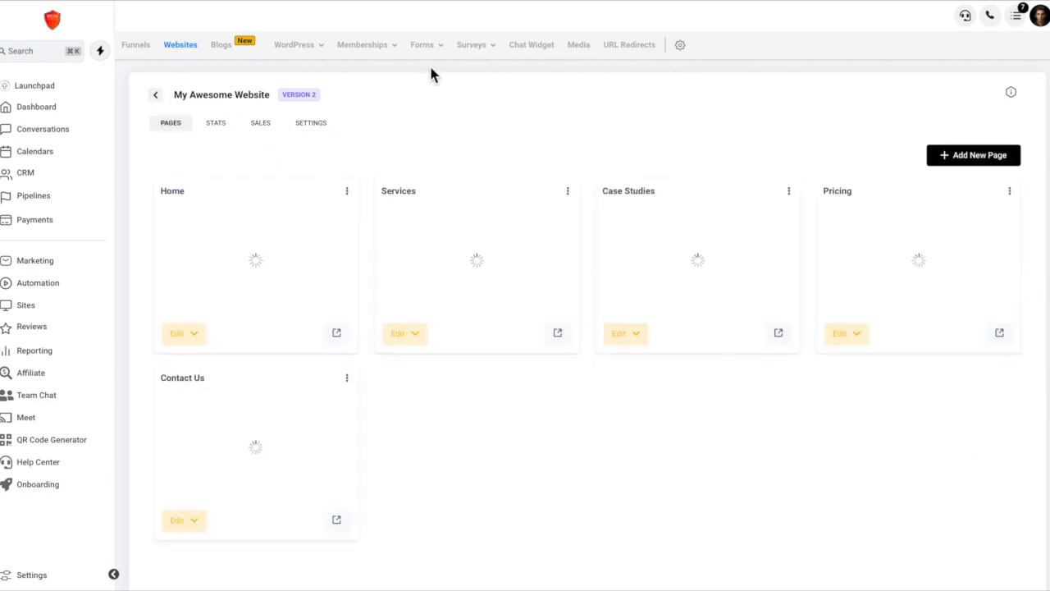
Open the WordPress plugin page from the chat widget configuration and examine the LeadConnector plugin's description and screenshots.
left_click(532, 47)
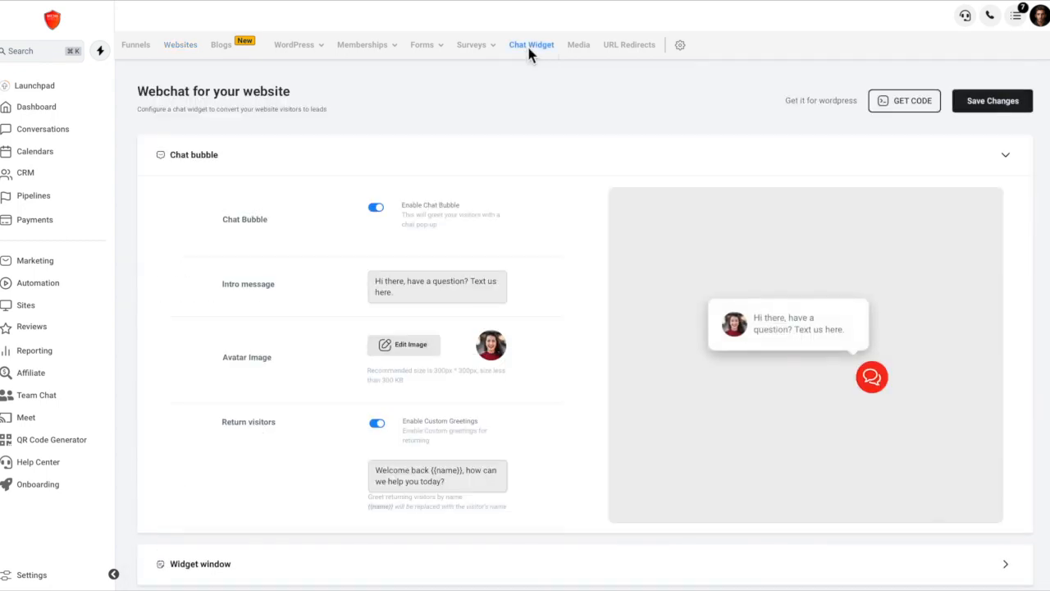
left_click(815, 103)
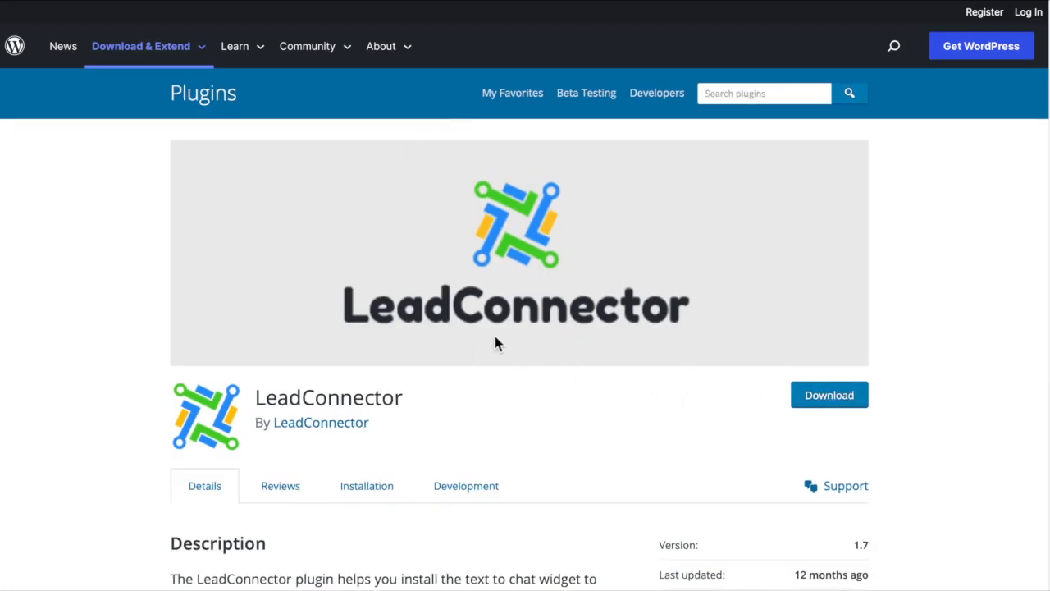
scroll(472, 334, "down", 3)
scroll(472, 335, "down", 5)
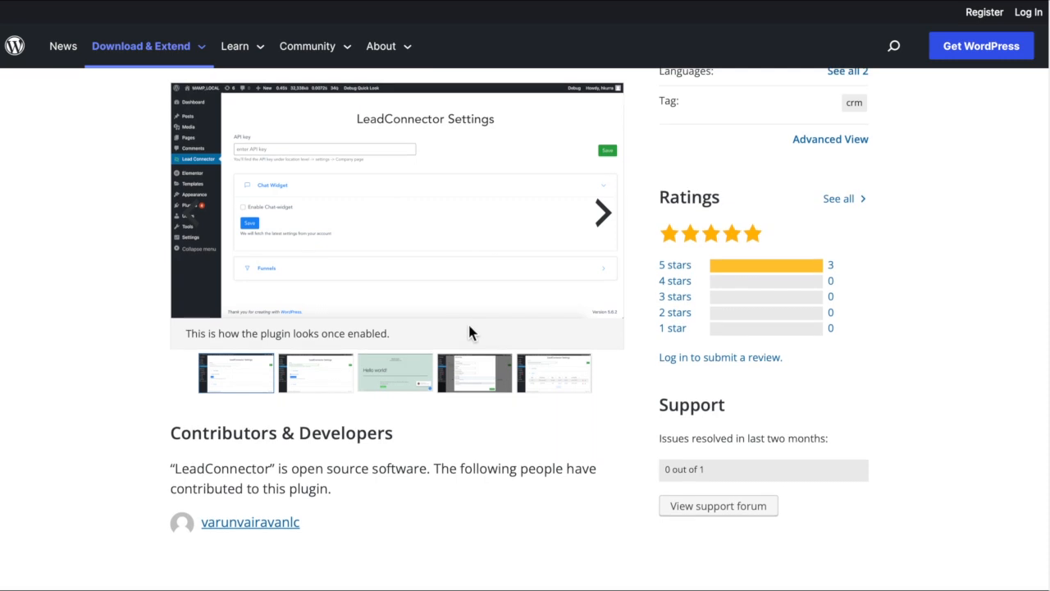
Finish reviewing the WordPress plugin page and locate the API key in the Business Profile settings, returning to the chat widget configuration.
scroll(472, 333, "down", 1)
scroll(472, 333, "up", 1)
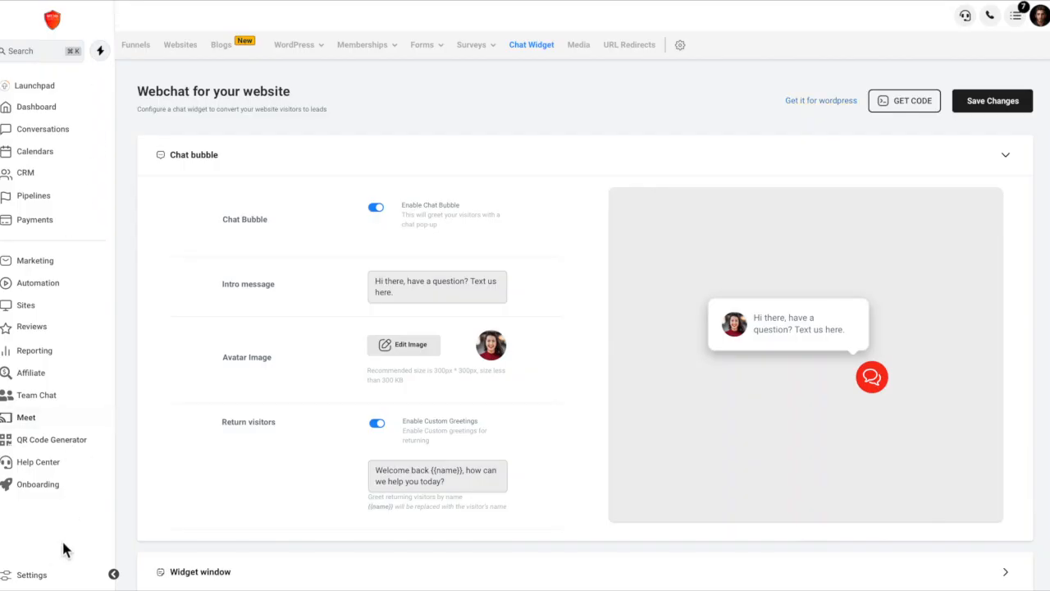
left_click(33, 575)
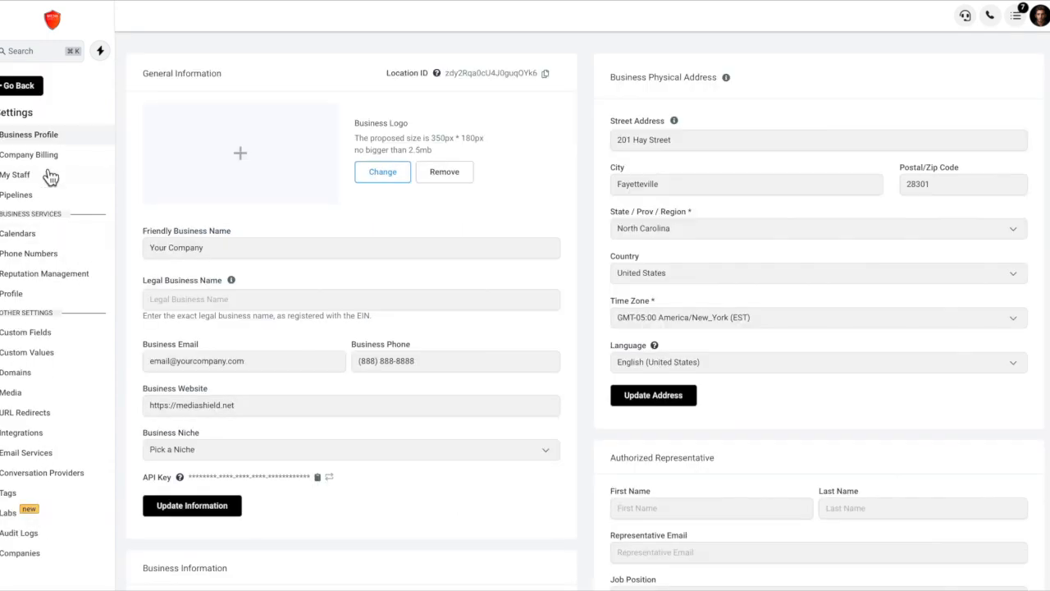
scroll(245, 312, "down", 1)
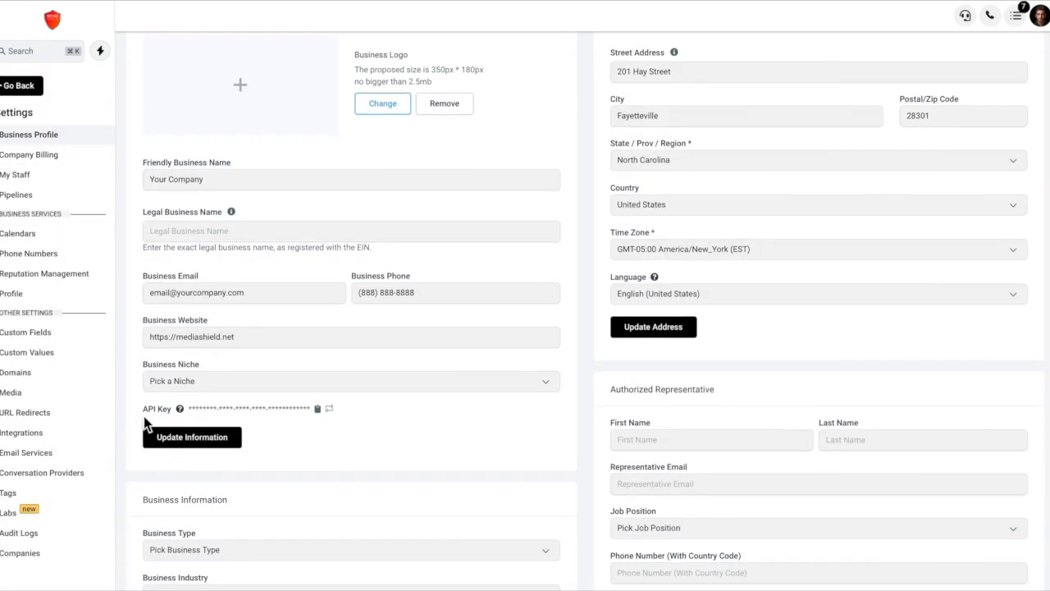
left_click(328, 410)
left_click(23, 89)
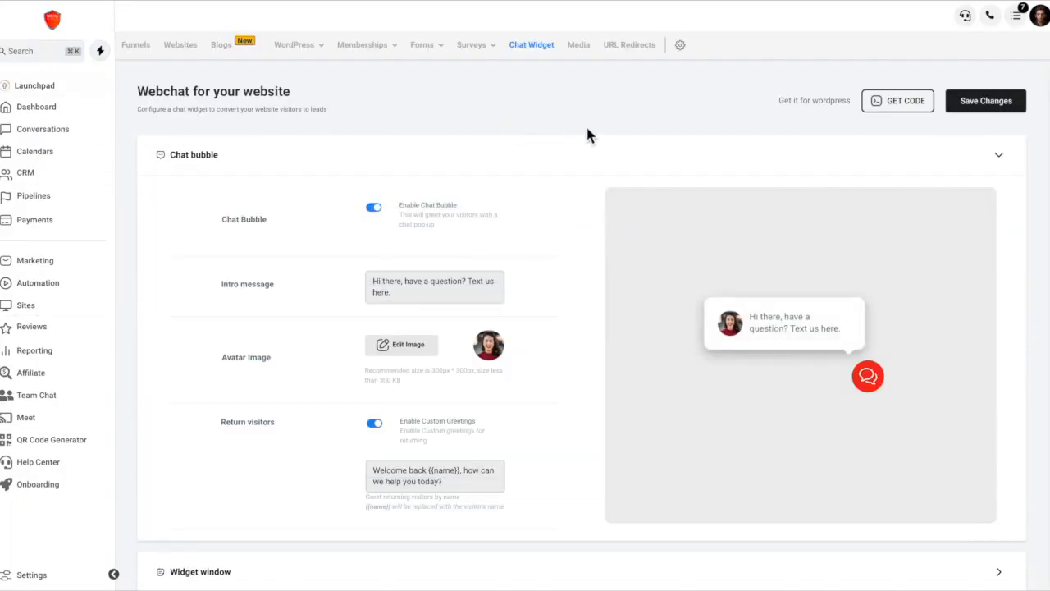
Copy the chat widget's body code for embedding in a website and collapse the Chat bubble settings.
left_click(913, 105)
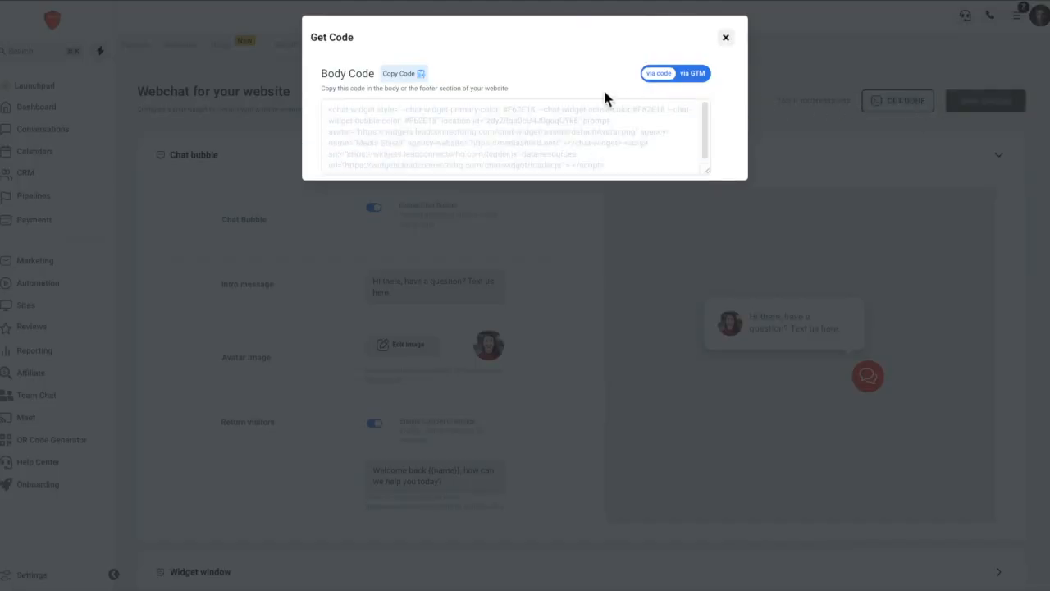
left_click(405, 75)
left_click(732, 38)
left_click(670, 151)
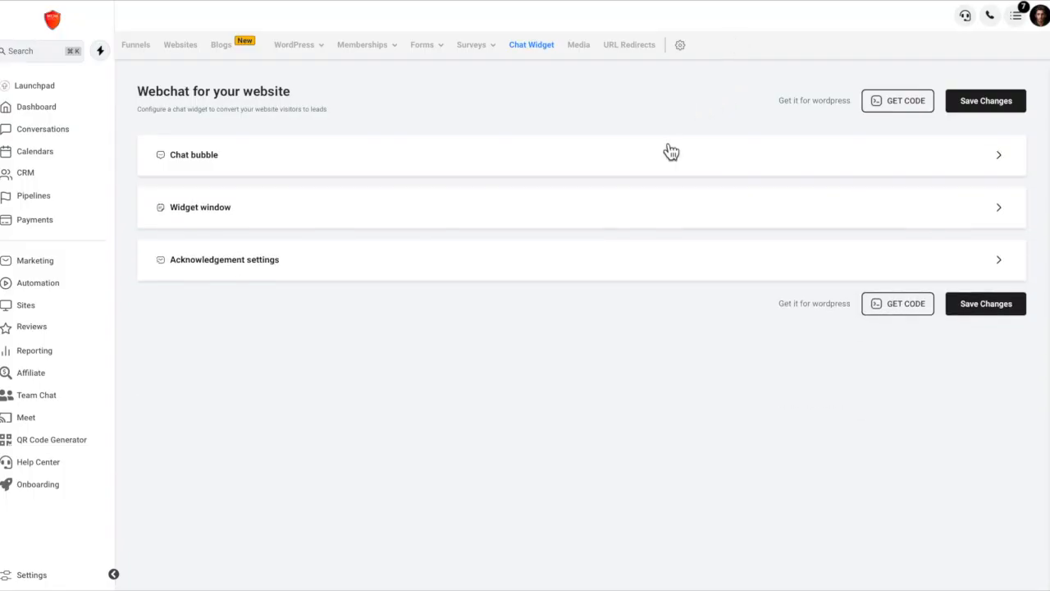